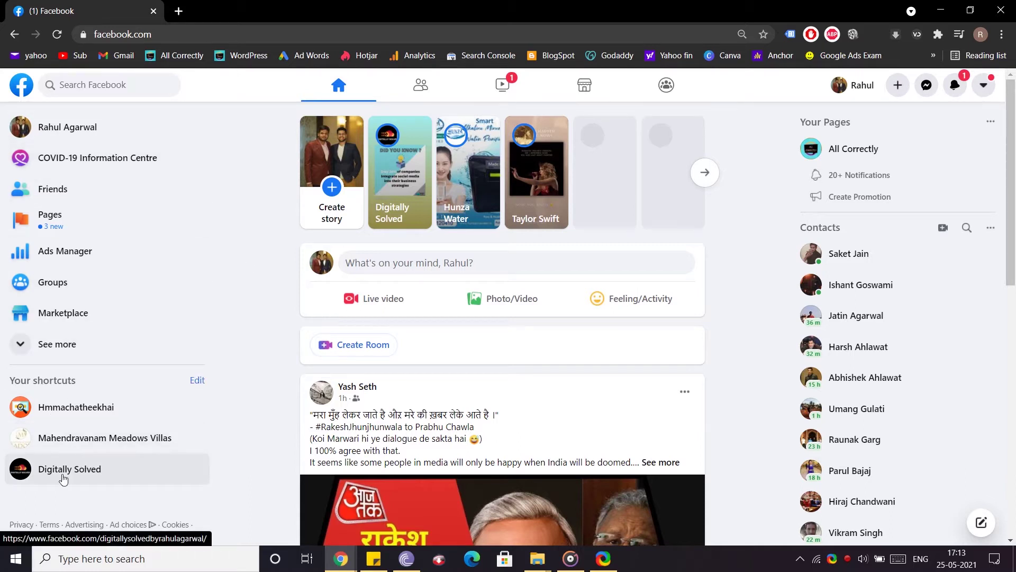
# - Open the automated responses setup from the Messaging settings of the Digitally Solved page
pyautogui.click(47, 473)
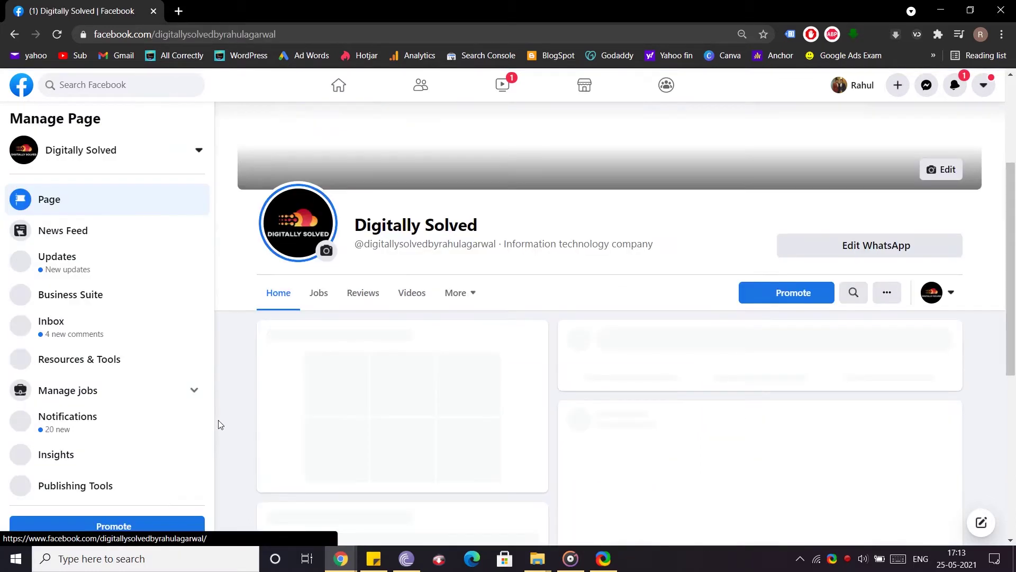
pyautogui.scroll(-2, 79, 244)
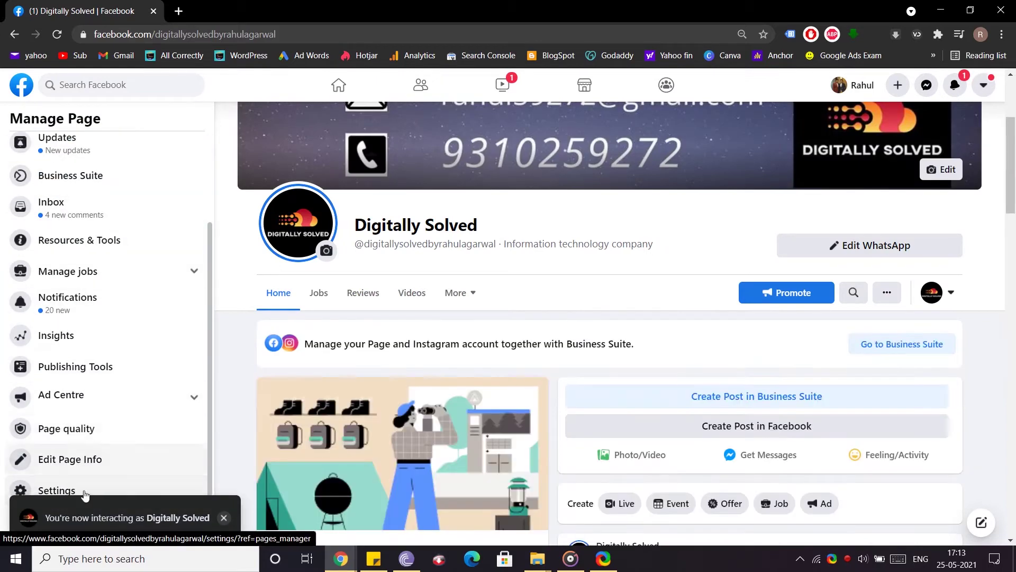
pyautogui.click(80, 492)
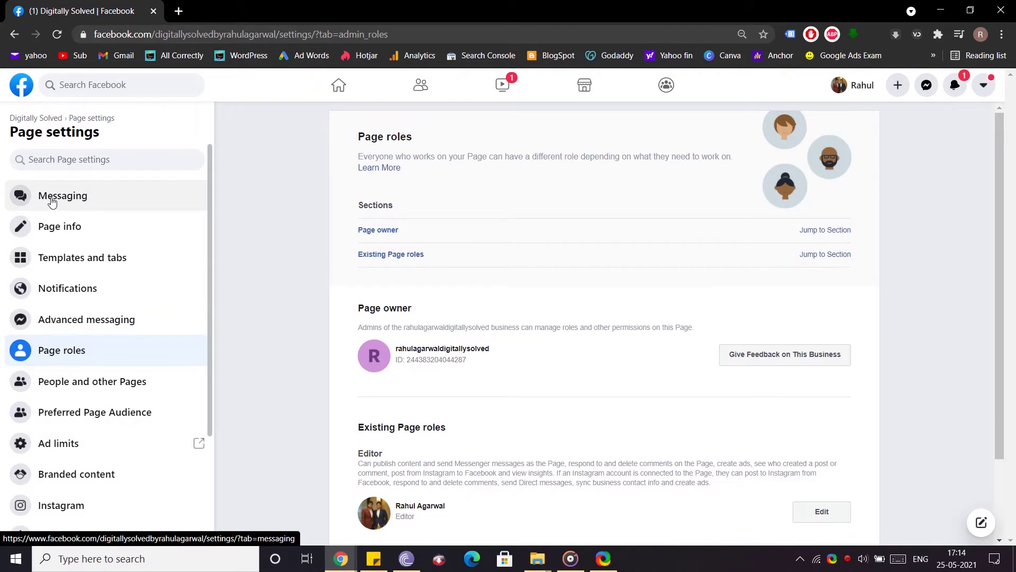
pyautogui.click(53, 199)
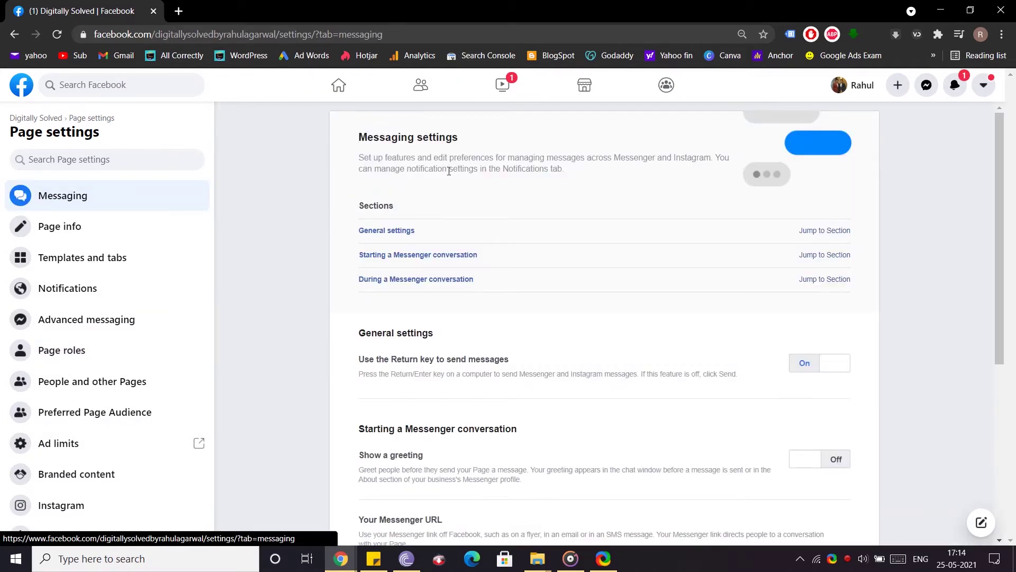
pyautogui.scroll(-5, 449, 171)
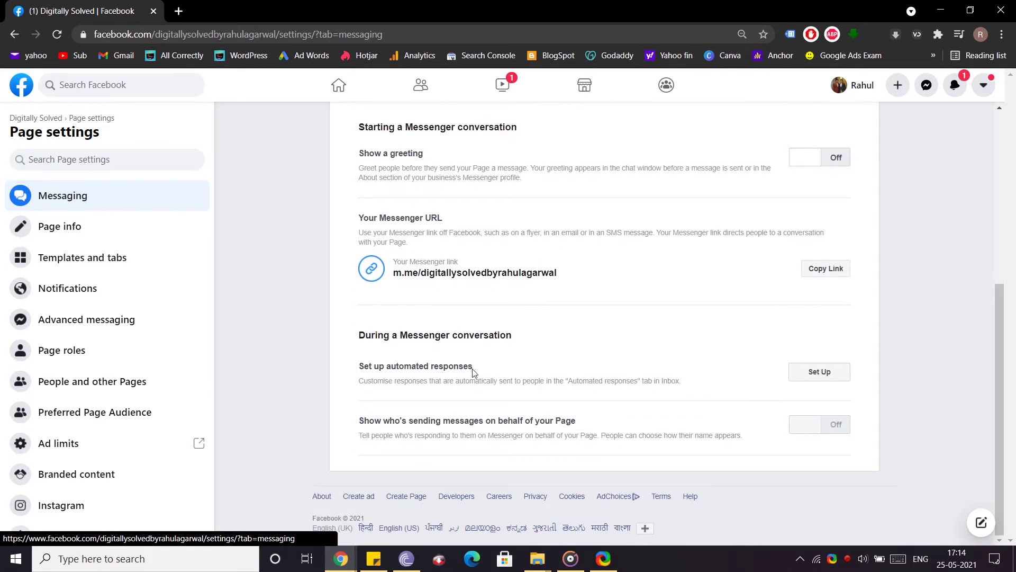
pyautogui.click(836, 378)
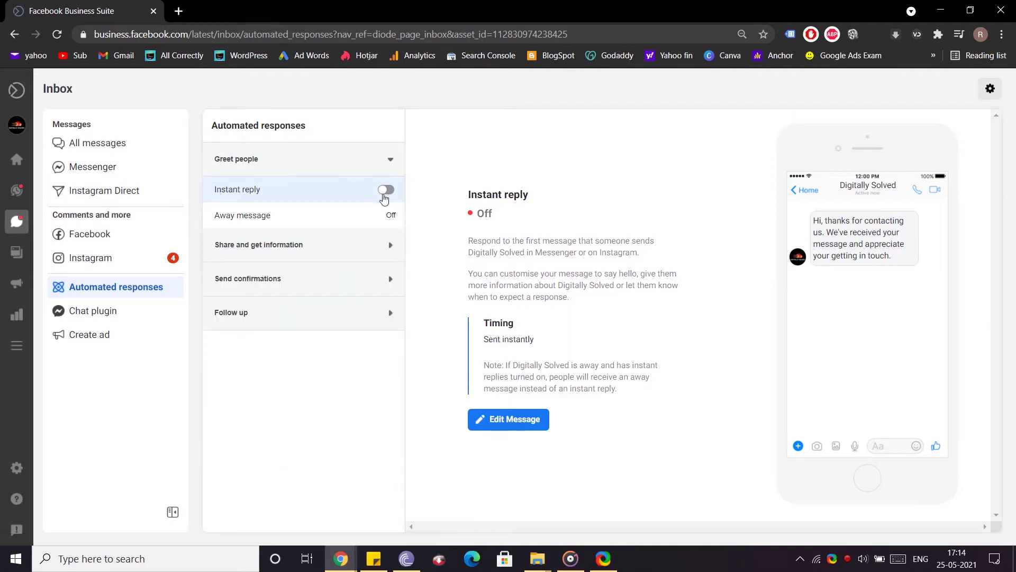
# - Turn on the instant reply and read its description
pyautogui.click(385, 191)
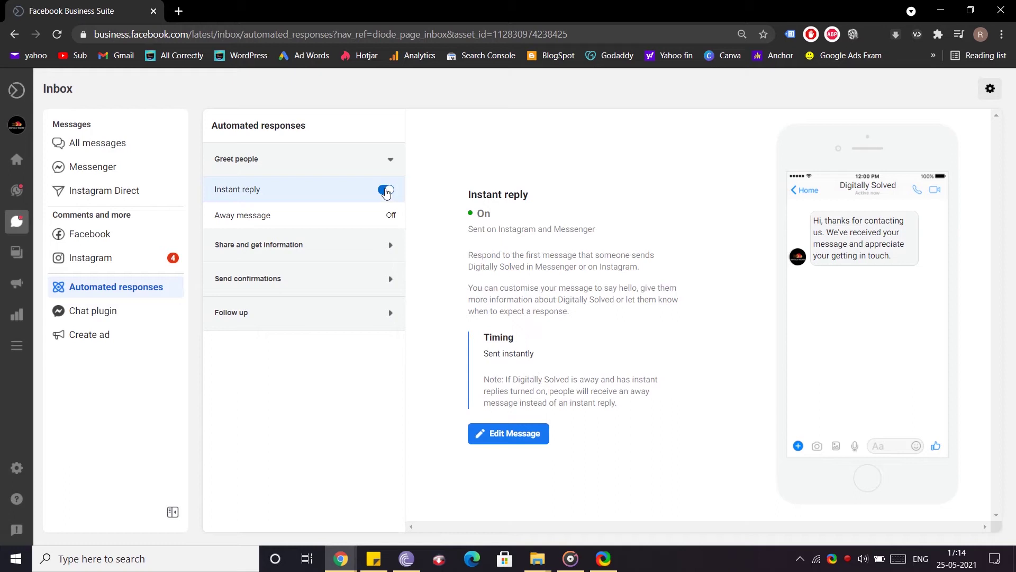
pyautogui.moveTo(496, 228); pyautogui.dragTo(569, 313)
pyautogui.click(472, 241)
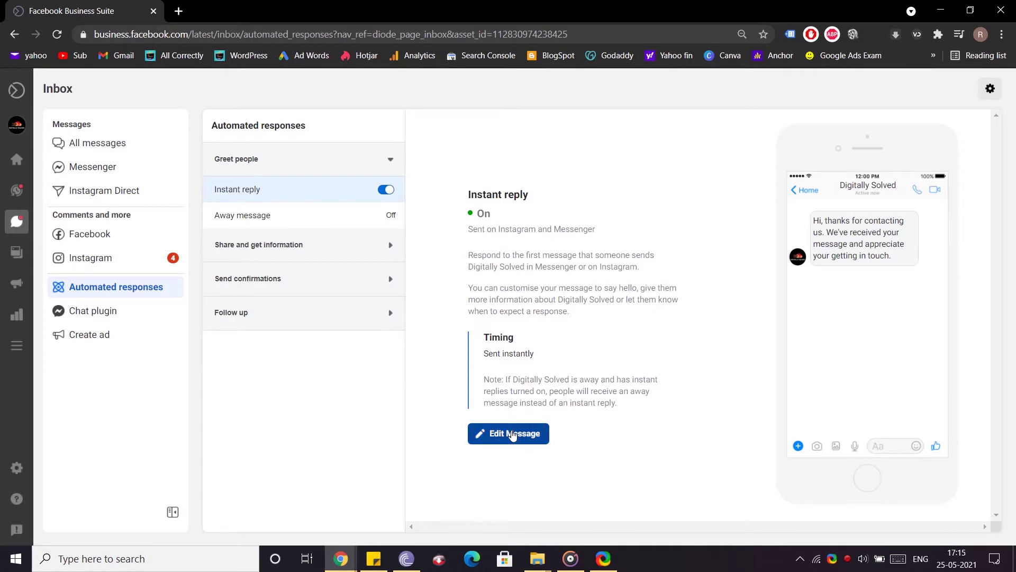
# - Replace the instant reply text with a thank-you from Digitally Solved that promises digital marketing help and a prompt response, and mentions the Youtube channel's free tutorial videos
pyautogui.click(514, 433)
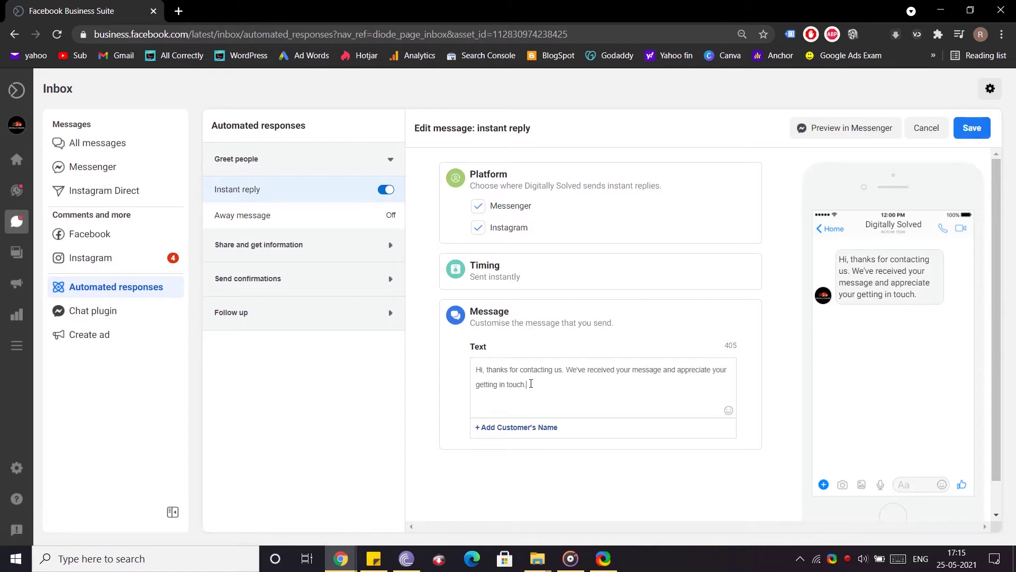
pyautogui.hotkey('ctrl', 'a')
pyautogui.write('Thank You For Contacting Digitally Solved, We wil solve all your Digital Marketing Needs. We will get back to you as soon as possible,')
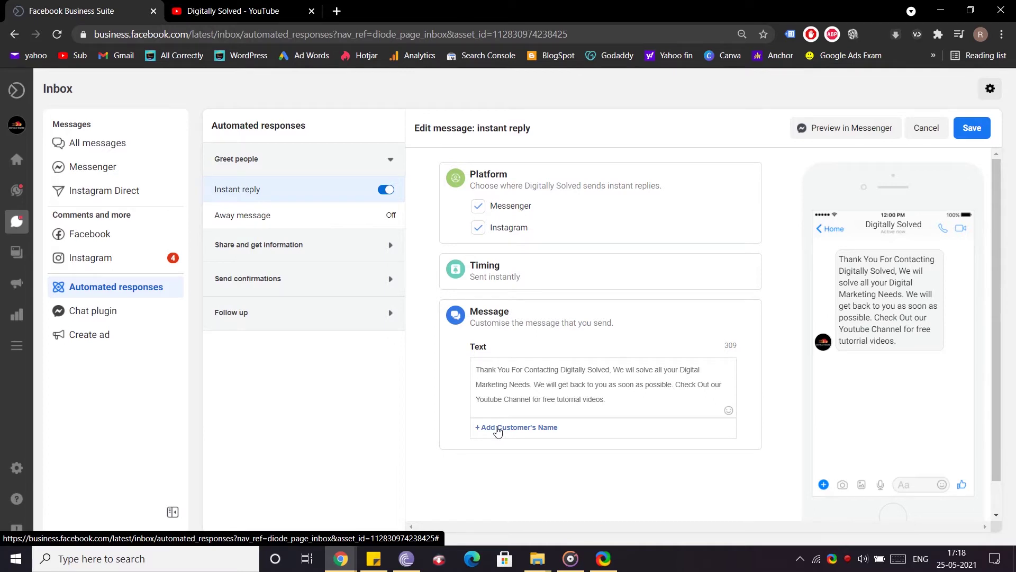
# - Insert the Website and Email address fields at the end of the instant reply text and save the message
pyautogui.click(498, 430)
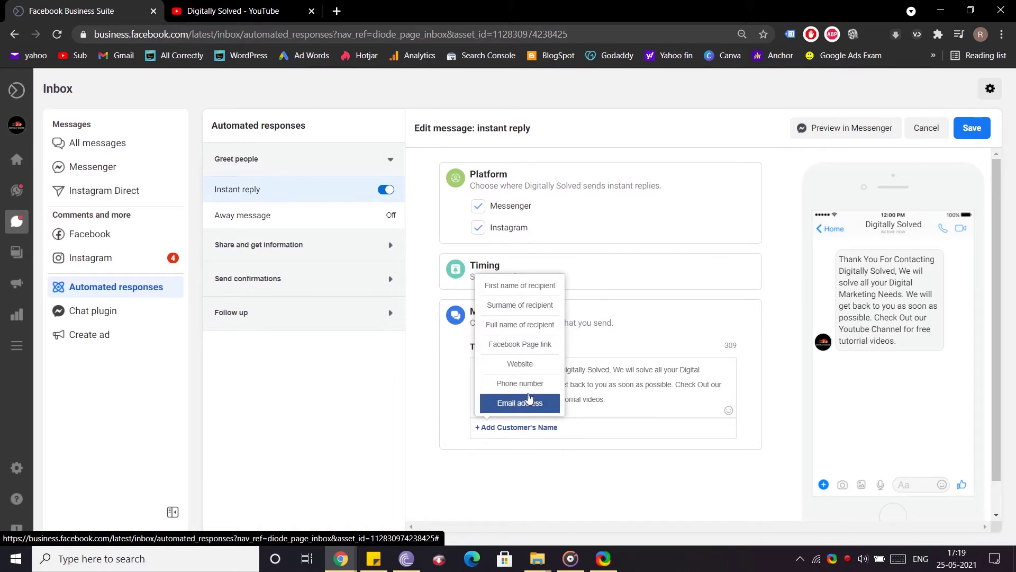
pyautogui.click(516, 371)
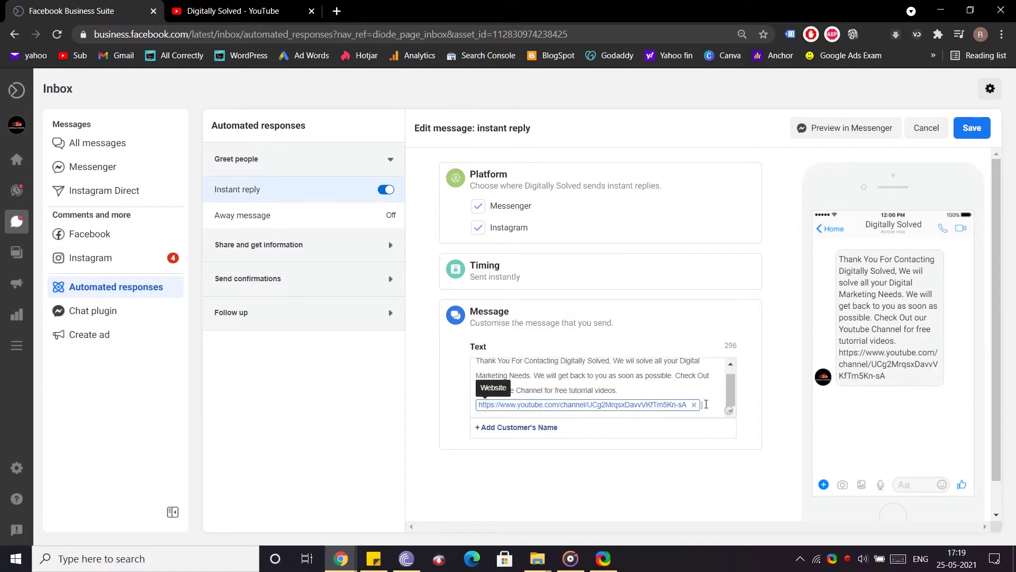
pyautogui.click(522, 428)
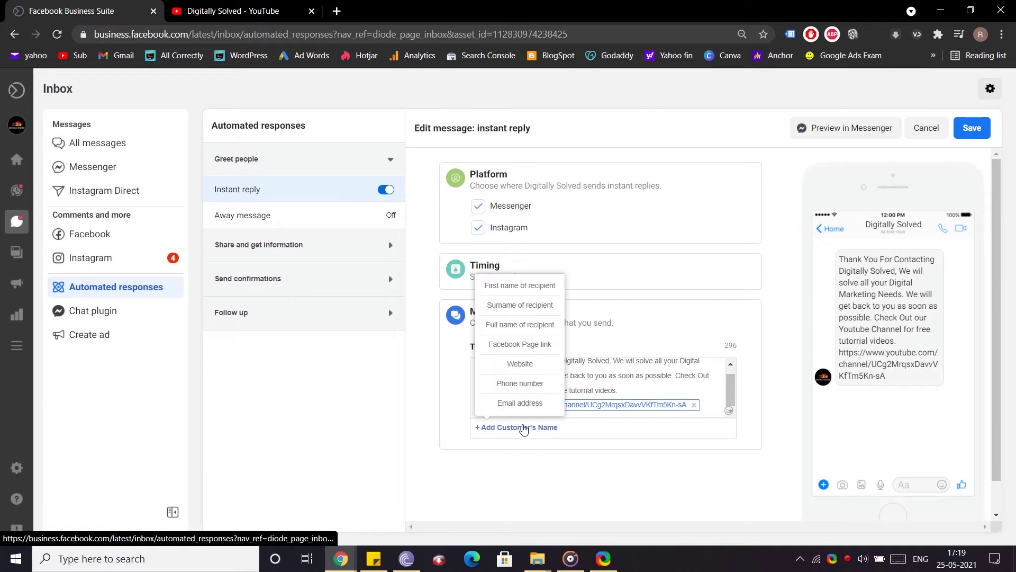
pyautogui.click(521, 384)
pyautogui.click(516, 427)
pyautogui.click(507, 404)
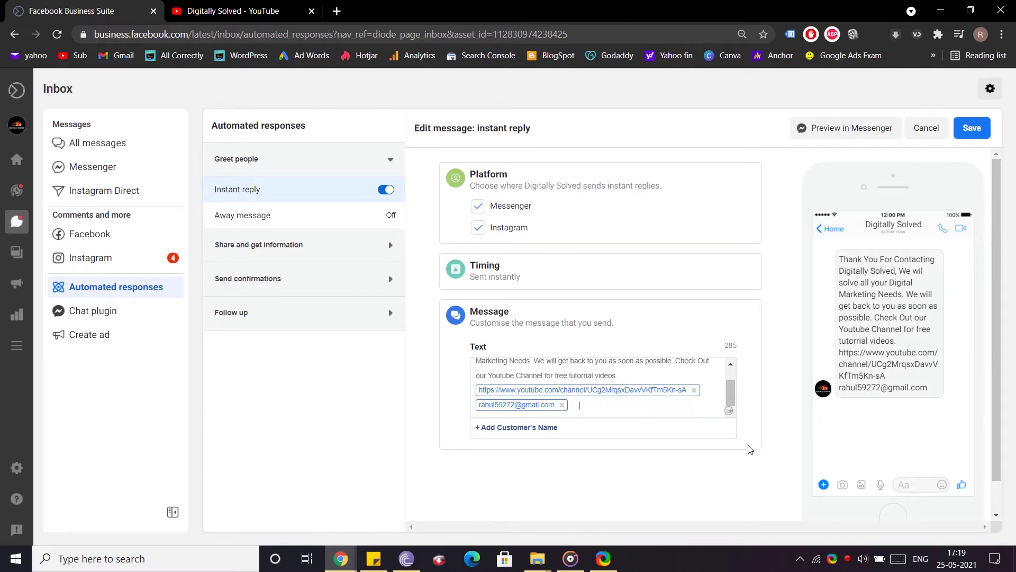
pyautogui.click(728, 411)
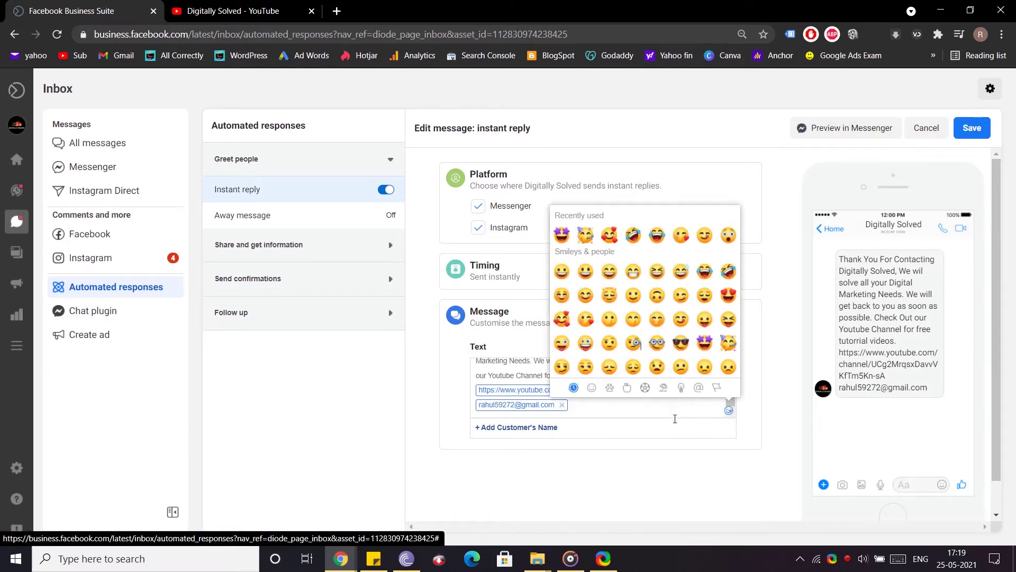
pyautogui.click(675, 417)
pyautogui.click(963, 132)
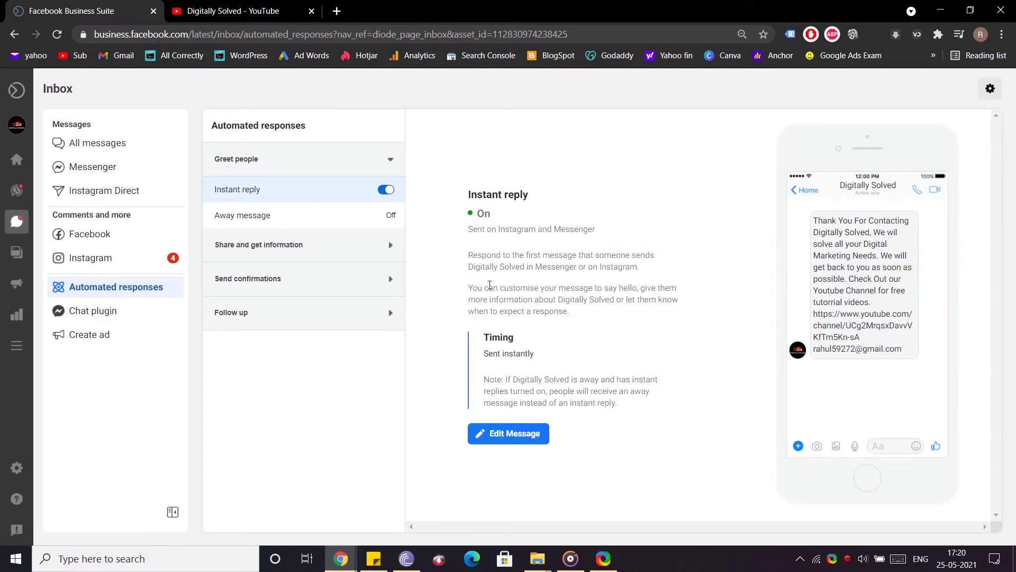
# - Try adding a weekly away time slot to the away message, and review its schedule and message text
pyautogui.moveTo(489, 338); pyautogui.dragTo(541, 364)
pyautogui.click(542, 364)
pyautogui.click(373, 215)
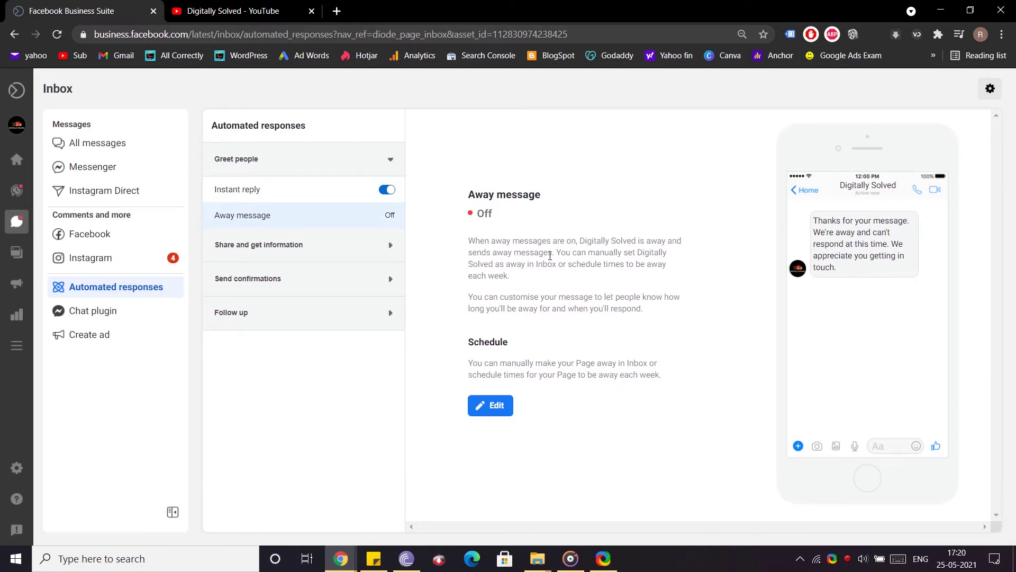
pyautogui.click(492, 406)
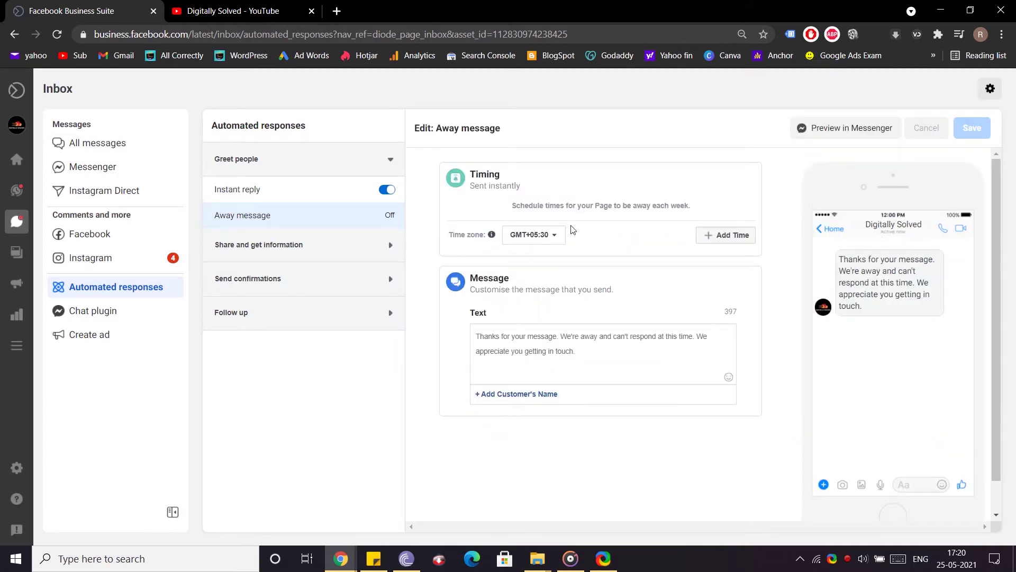
pyautogui.click(726, 235)
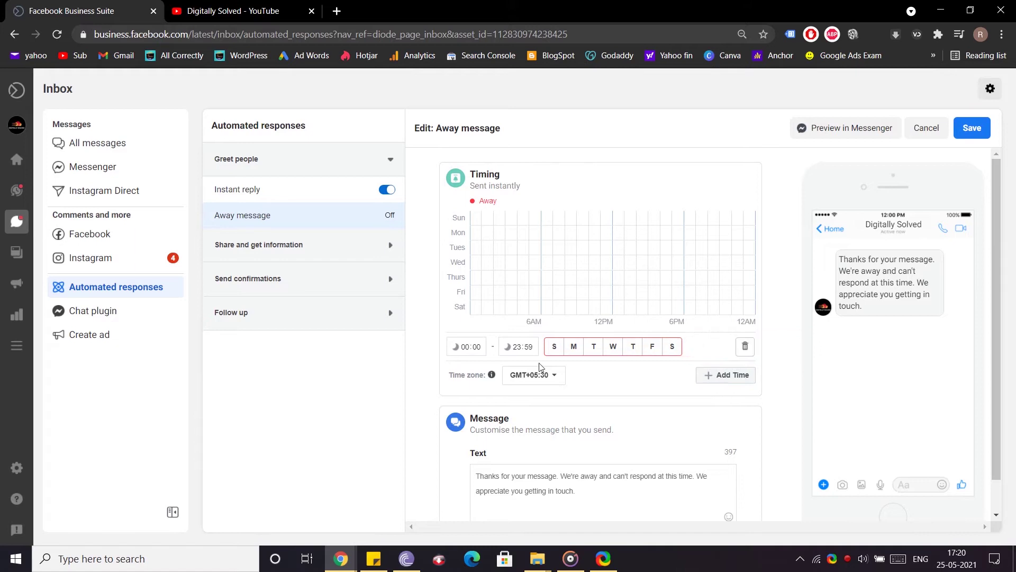
pyautogui.scroll(-1, 650, 376)
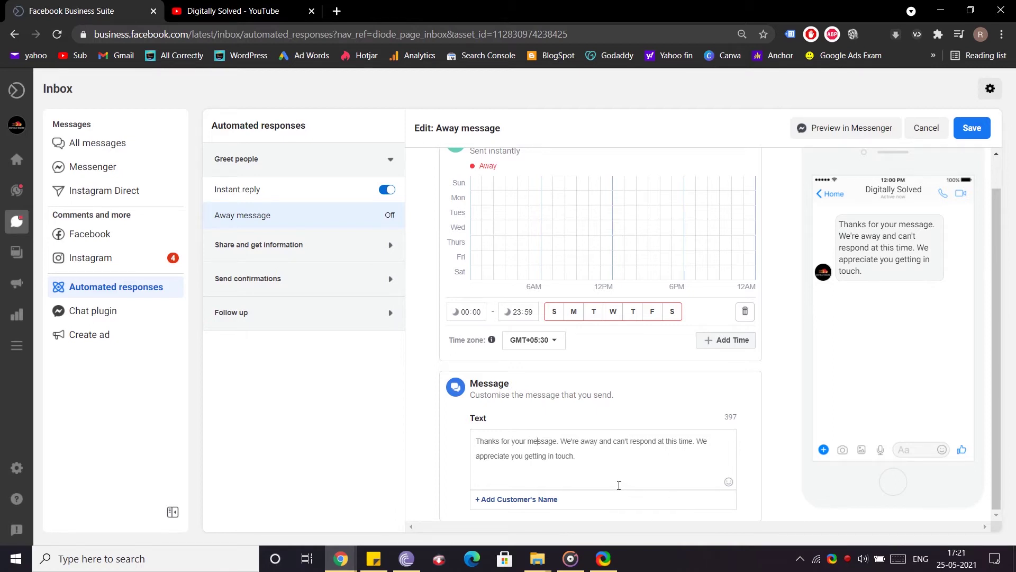
pyautogui.scroll(1, 786, 481)
pyautogui.scroll(-1, 435, 434)
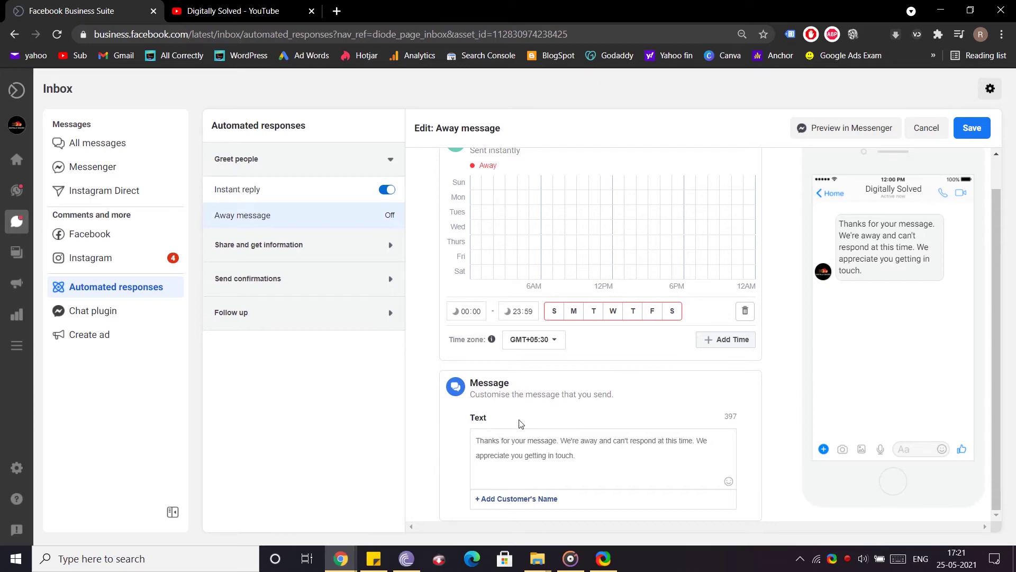
pyautogui.scroll(1, 520, 421)
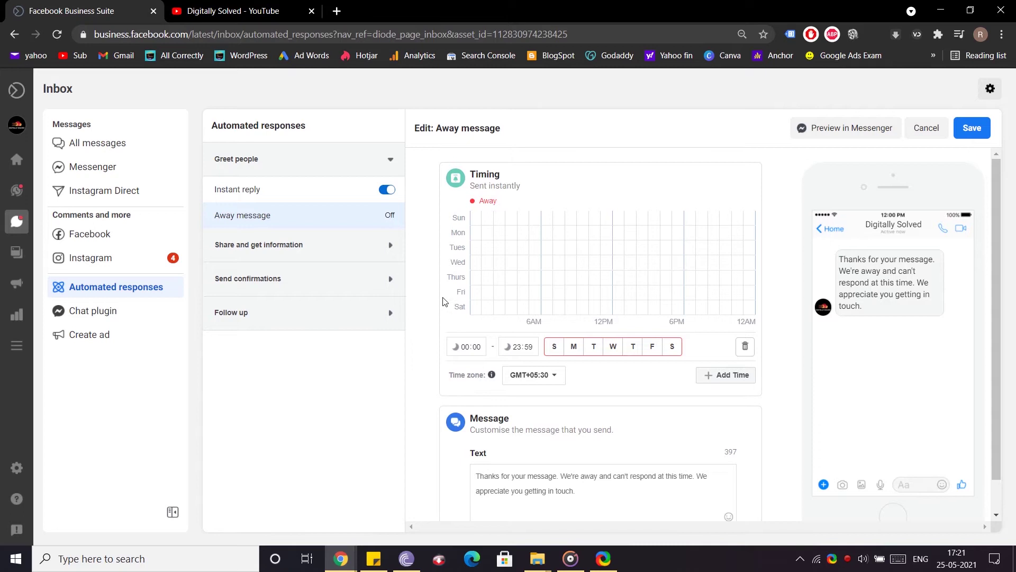
pyautogui.scroll(-1, 443, 299)
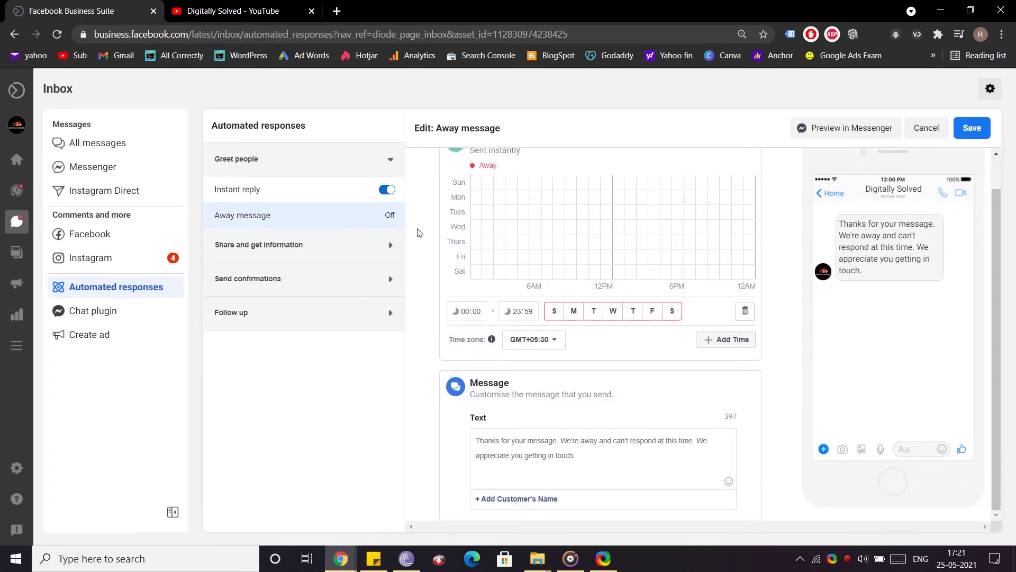
# - Turn on the frequently asked questions response in the Share and get information group
pyautogui.click(367, 247)
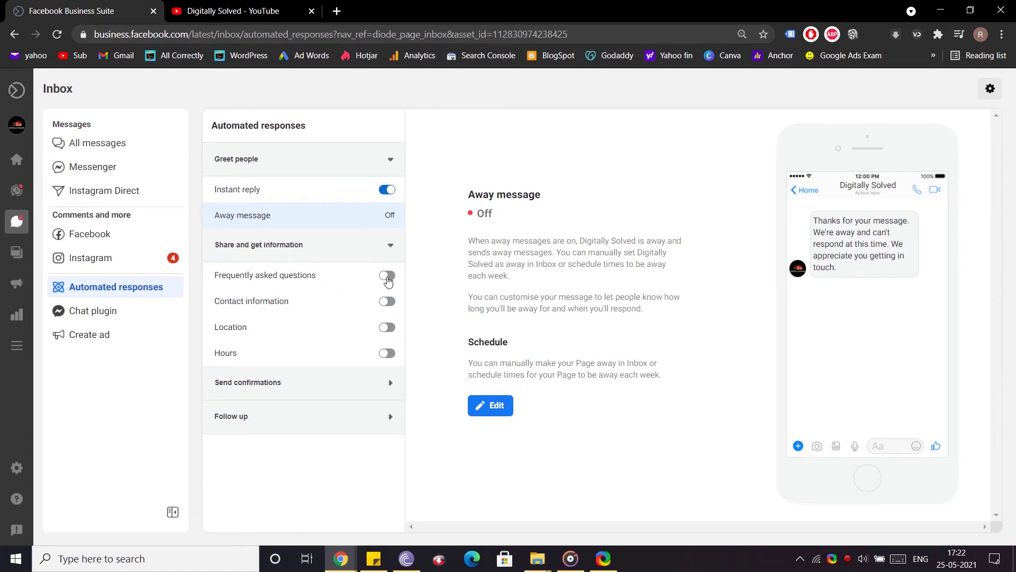
pyautogui.click(318, 276)
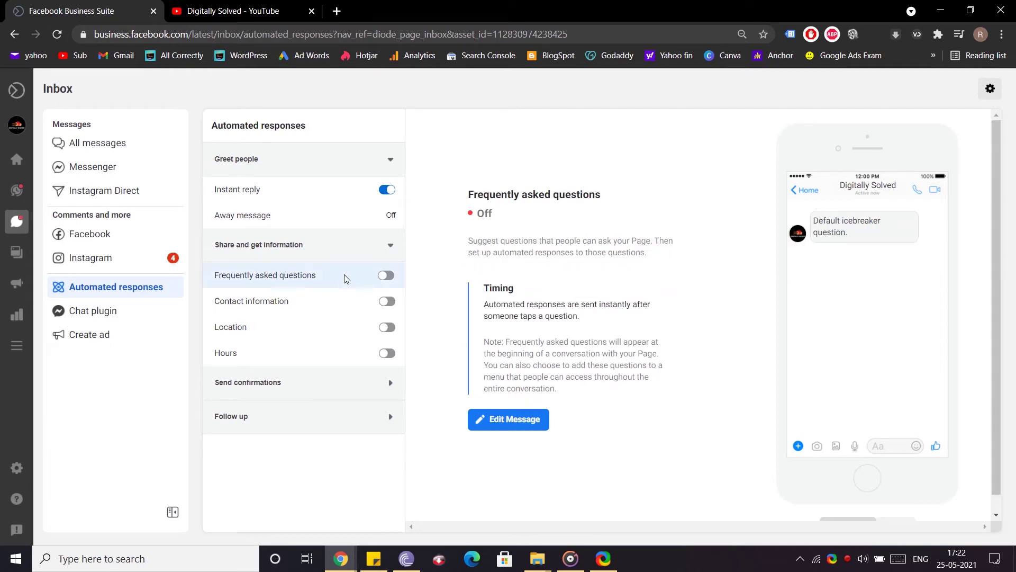
pyautogui.click(388, 272)
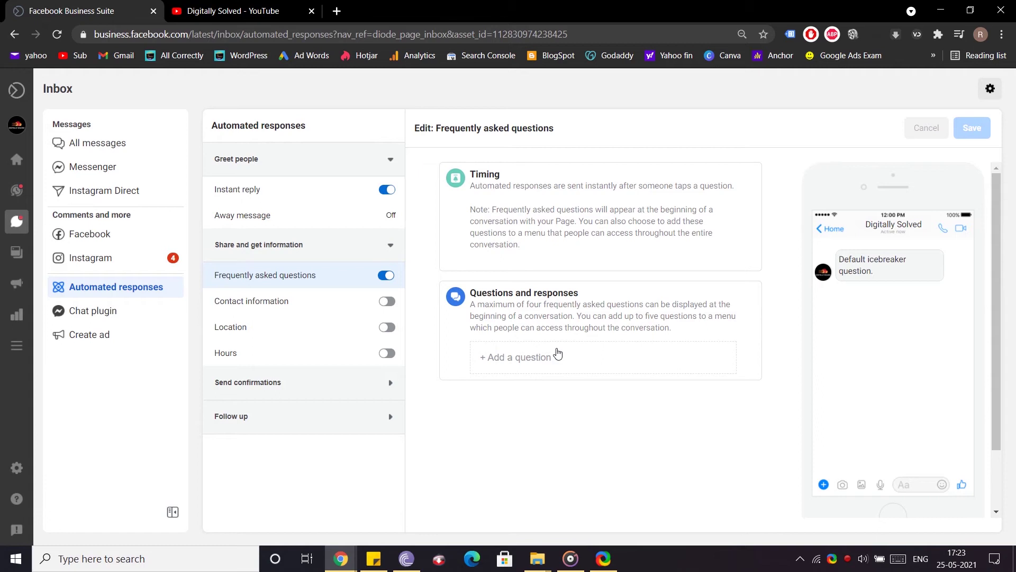
# - Add the question "Do you provide Google Ads Services?" with the automated response "Yes" and save it
pyautogui.click(521, 357)
pyautogui.scroll(-2, 525, 366)
pyautogui.scroll(-1, 524, 365)
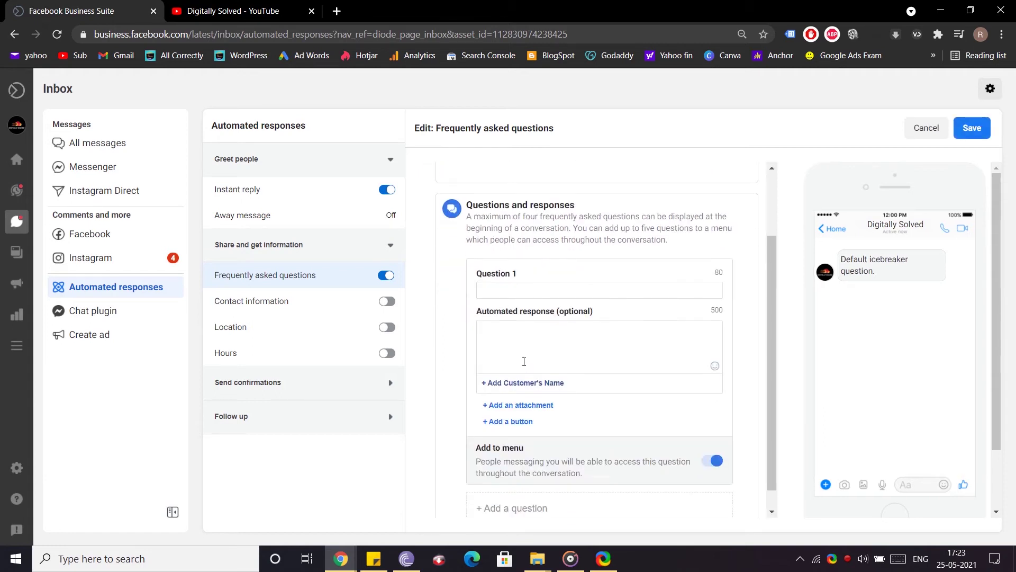
pyautogui.scroll(2, 524, 361)
pyautogui.scroll(-2, 426, 360)
pyautogui.click(541, 291)
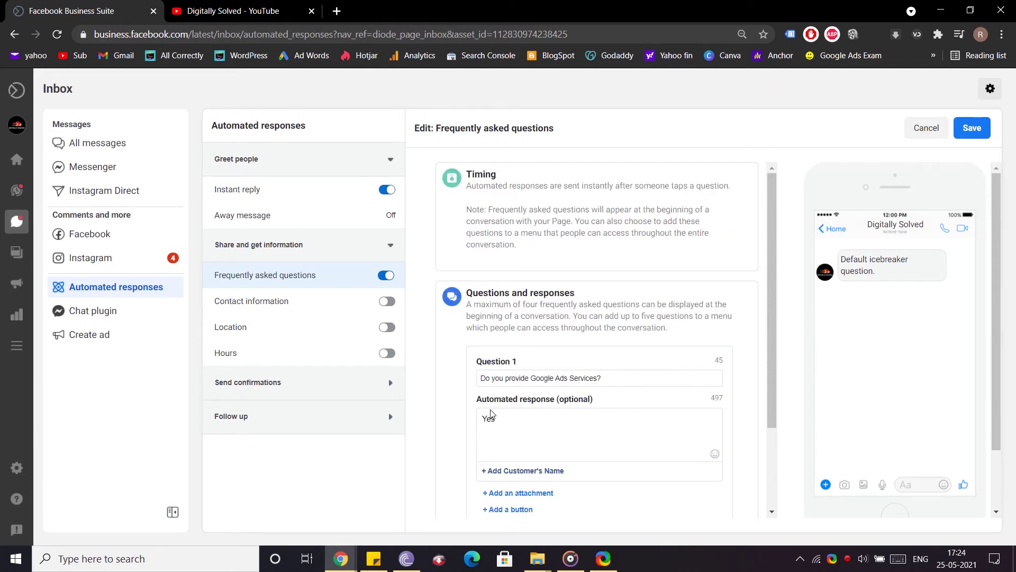
pyautogui.scroll(-2, 546, 412)
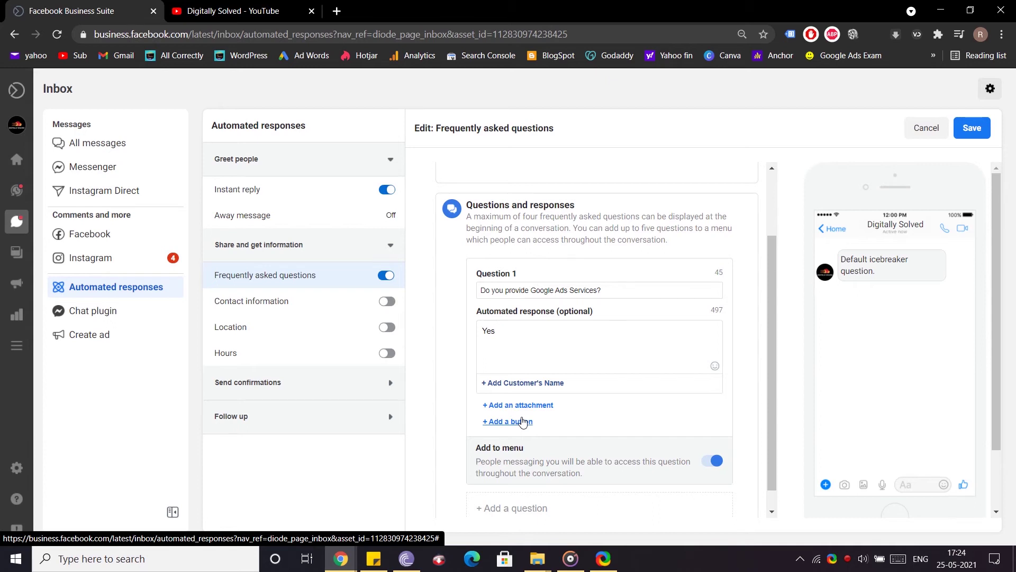
pyautogui.scroll(-1, 522, 422)
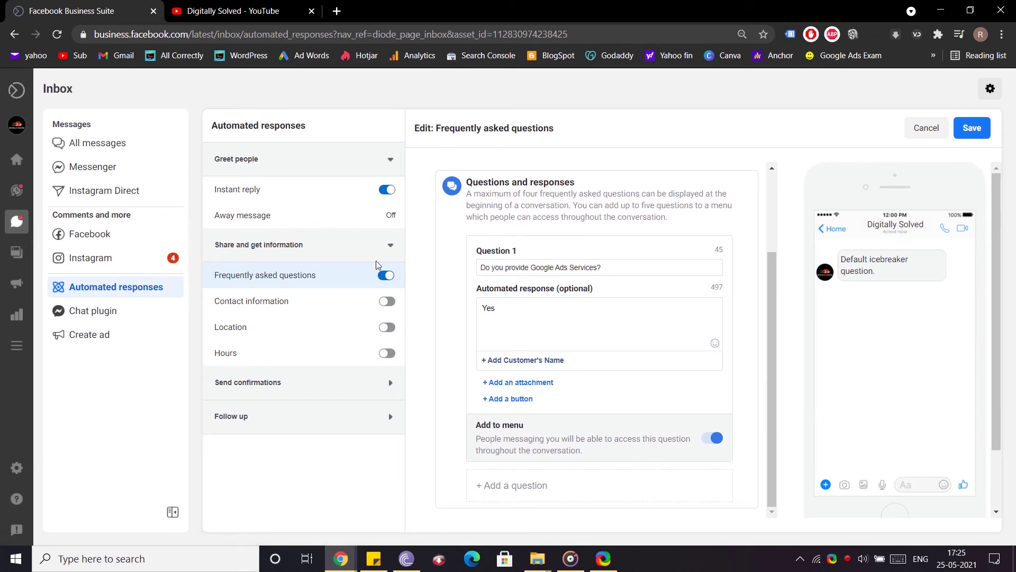
pyautogui.click(972, 129)
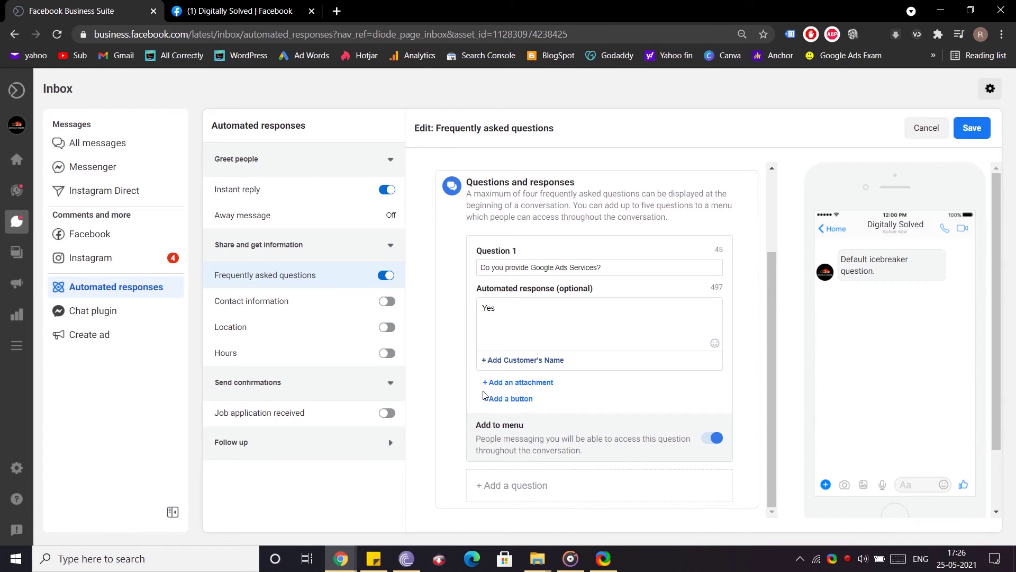
# - Review the entered question and response, and list the automated responses available for follow-up
pyautogui.scroll(2, 458, 392)
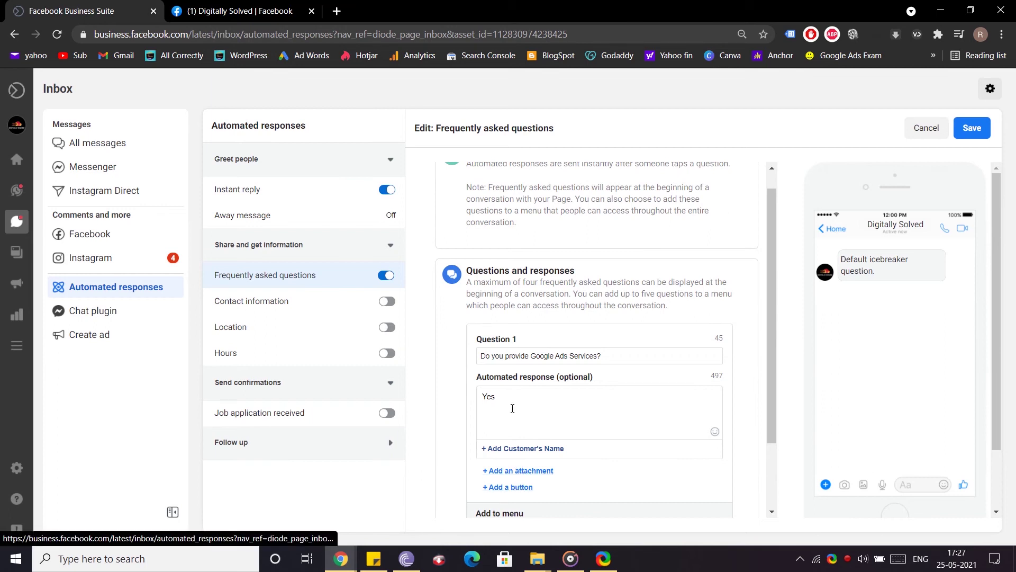
pyautogui.scroll(-2, 485, 396)
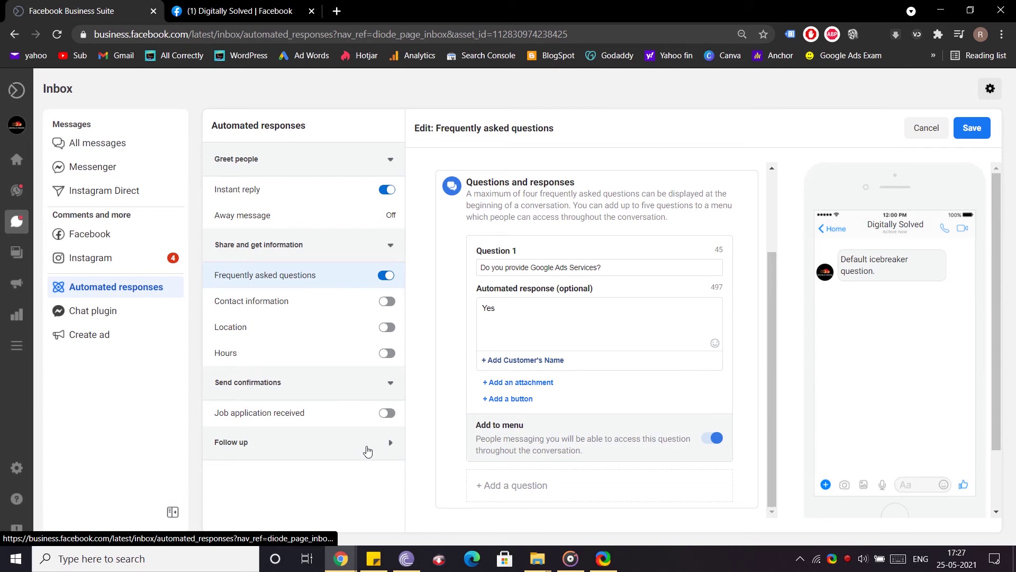
pyautogui.click(367, 450)
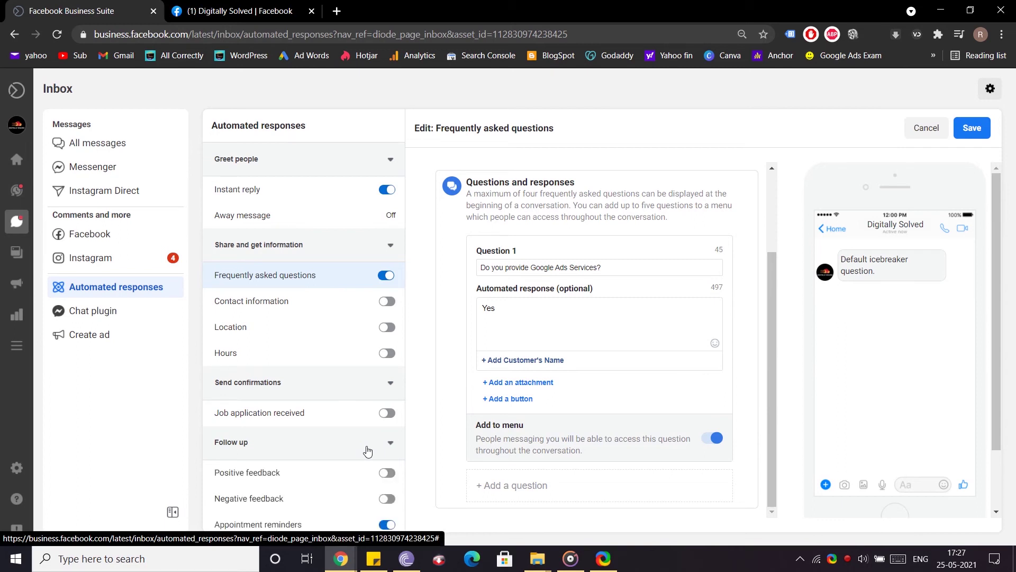
pyautogui.scroll(-2, 367, 449)
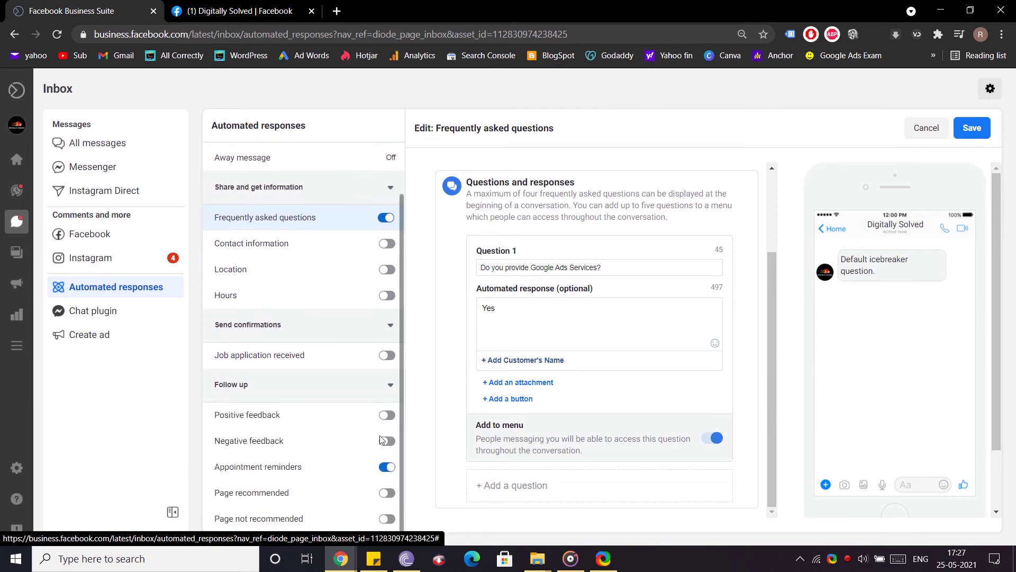
# - Review the positive feedback response's timing, save it with its default message so it is on, and turn on the Page recommended response
pyautogui.click(313, 420)
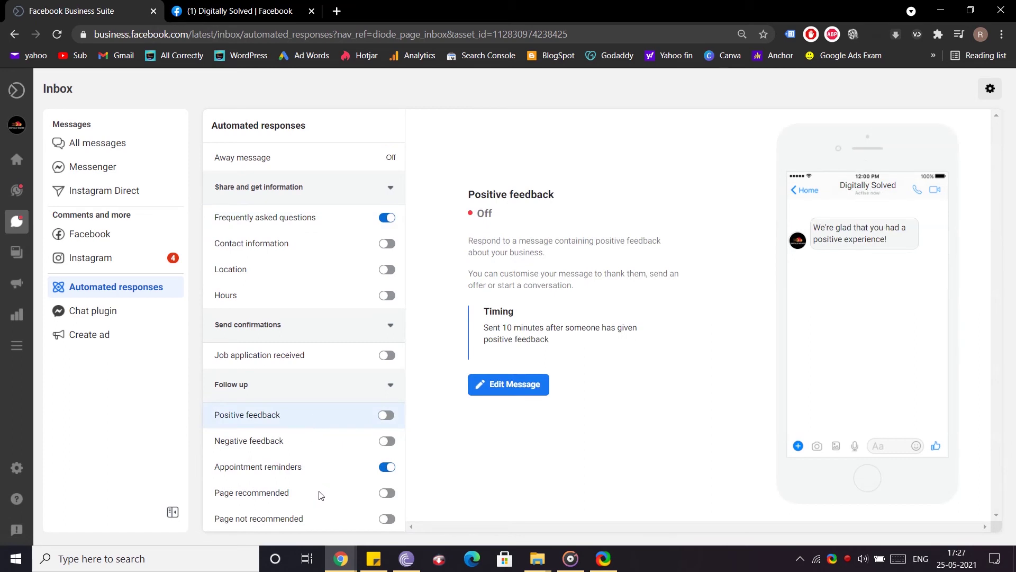
pyautogui.moveTo(485, 326); pyautogui.dragTo(571, 347)
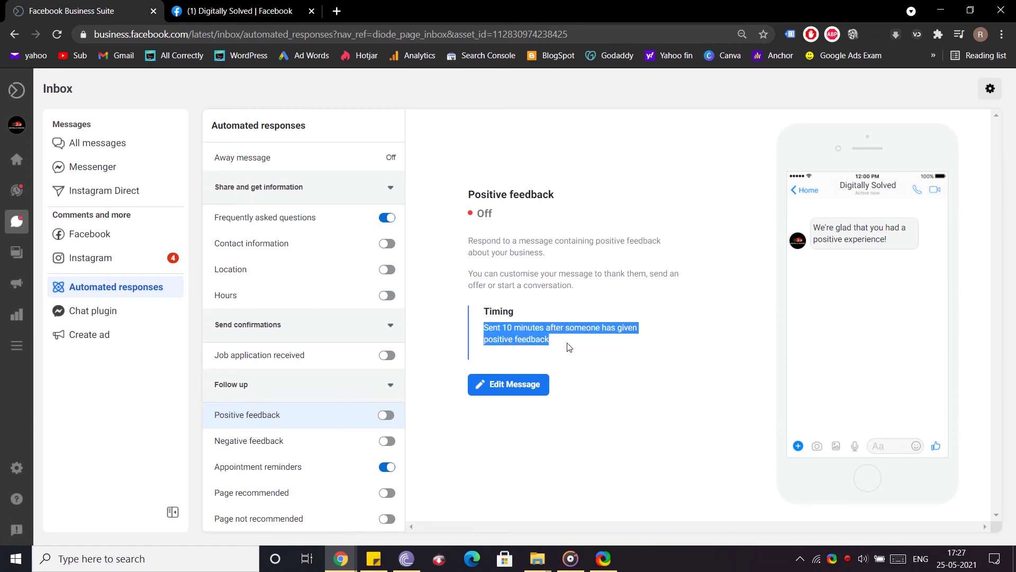
pyautogui.click(570, 352)
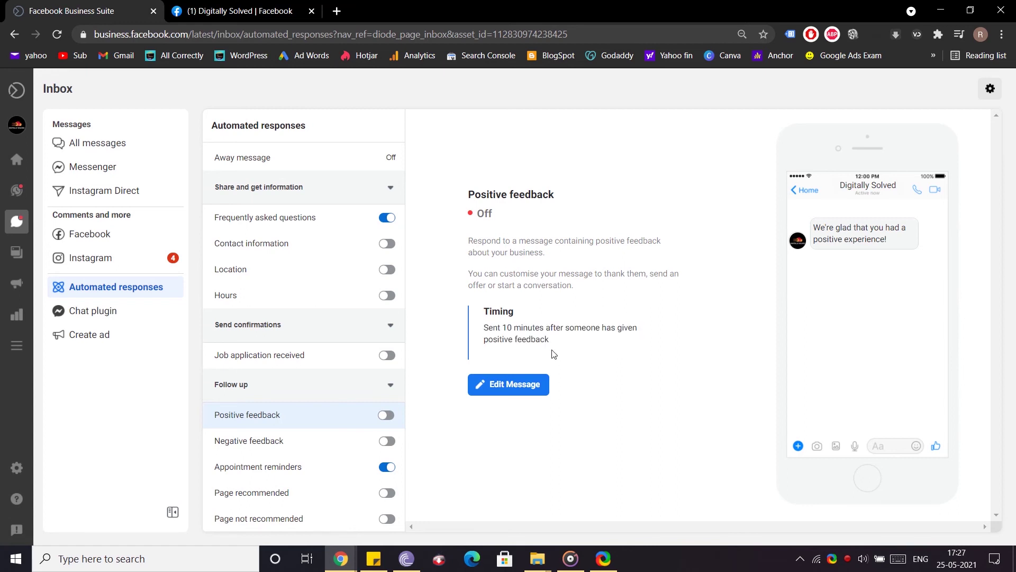
pyautogui.click(524, 391)
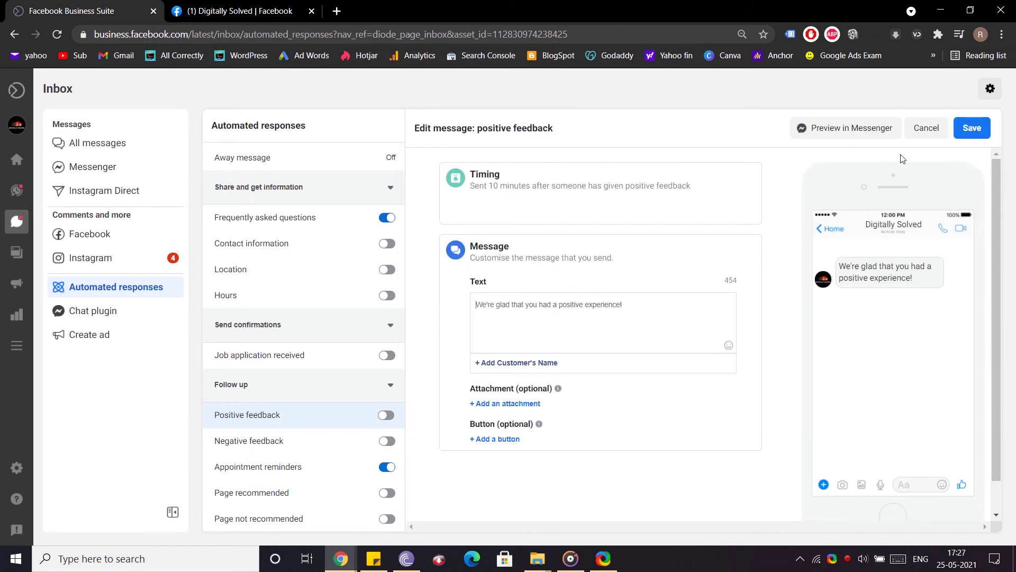
pyautogui.click(972, 128)
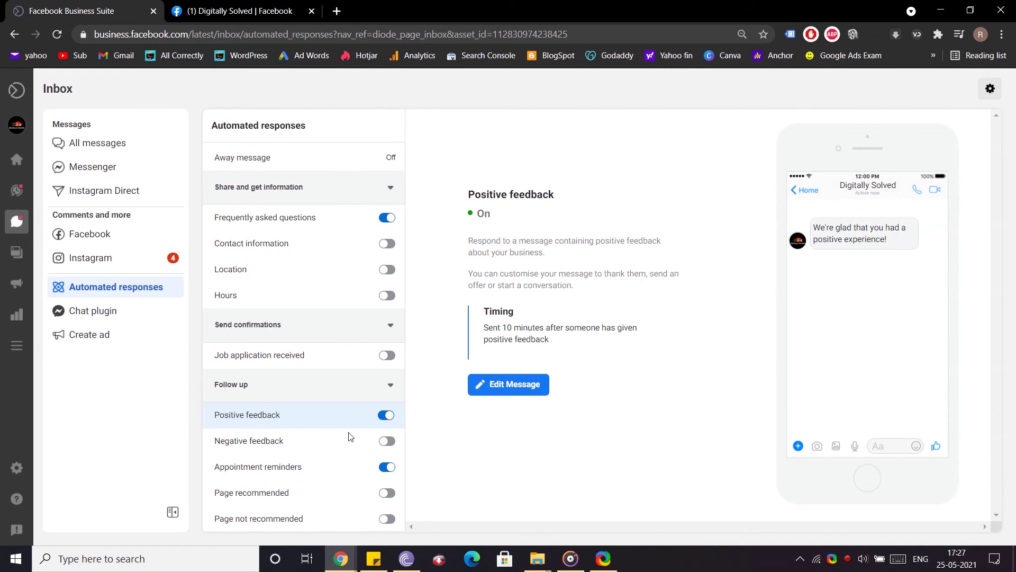
pyautogui.click(344, 492)
pyautogui.scroll(1, 318, 409)
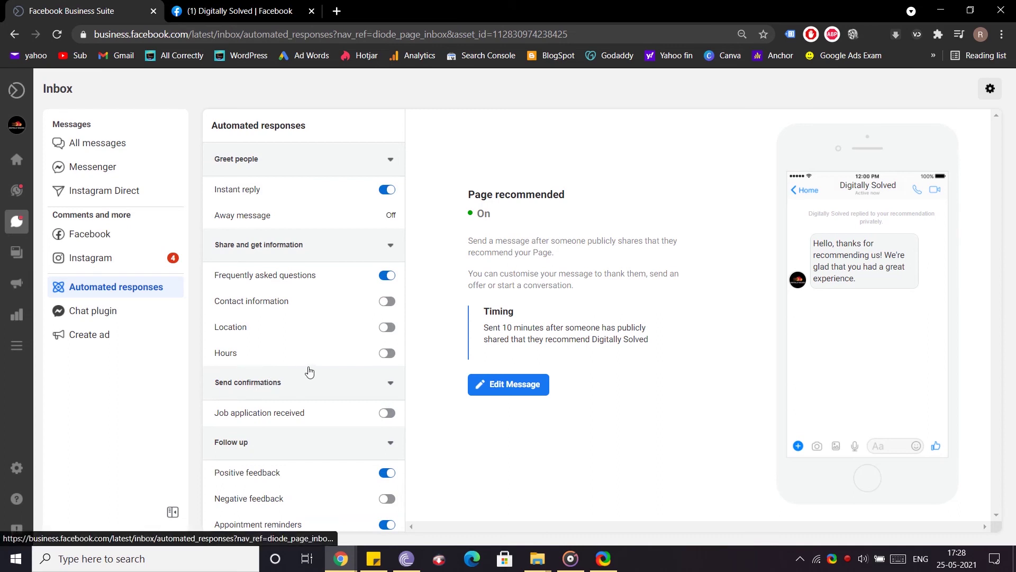
# - Switch to the Digitally Solved Facebook page, start a message to it, and send the suggested question "Do you provide Google Ads Services?"
pyautogui.click(271, 4)
pyautogui.scroll(-1, 857, 351)
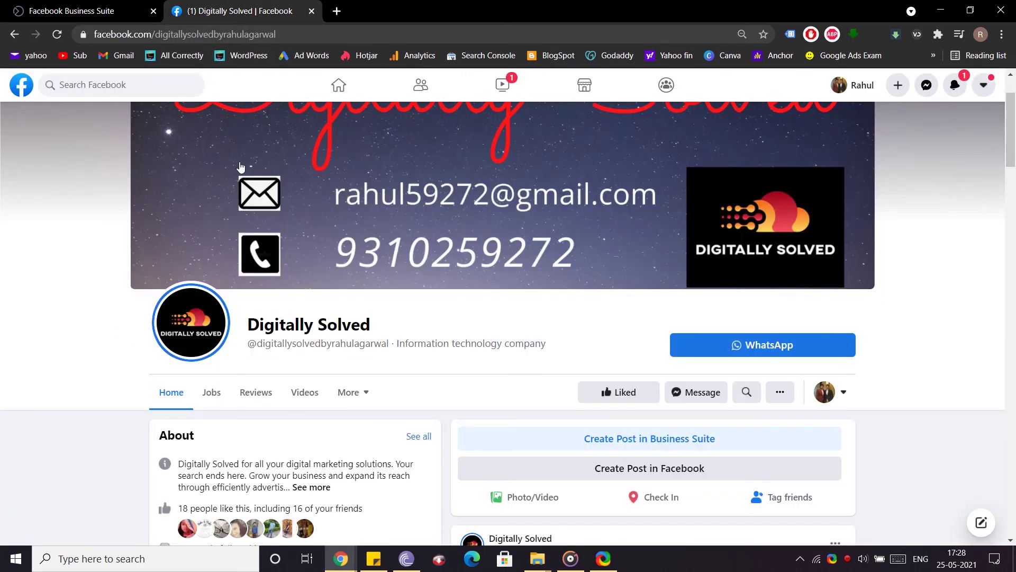
pyautogui.click(840, 393)
pyautogui.click(926, 391)
pyautogui.scroll(-2, 926, 391)
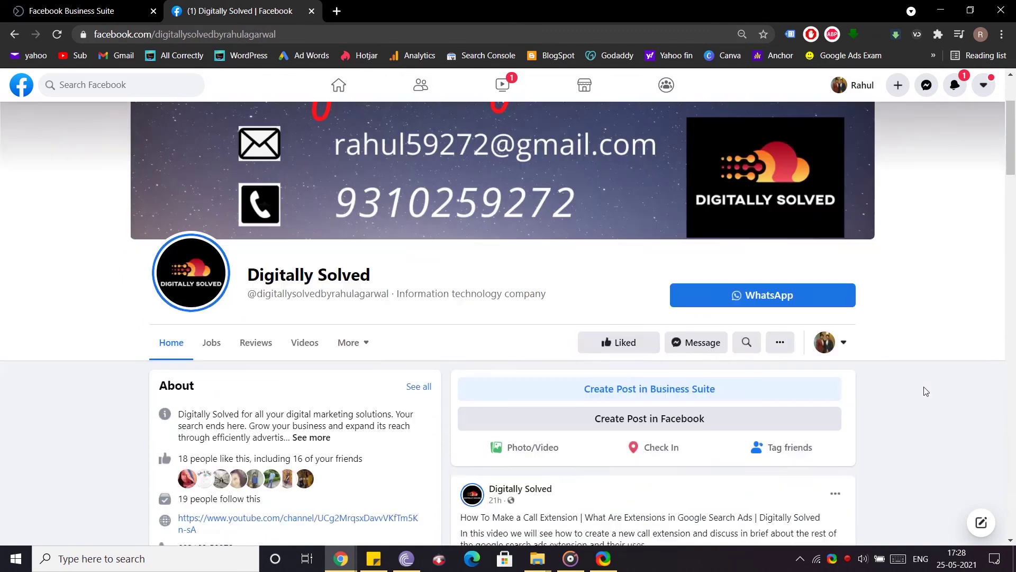
pyautogui.scroll(2, 777, 256)
pyautogui.click(698, 394)
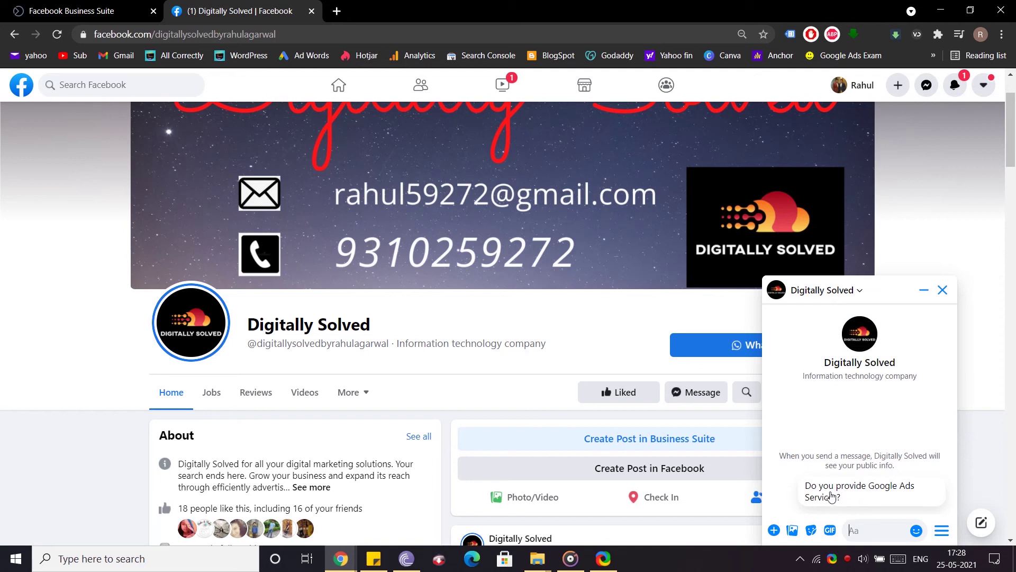
pyautogui.click(879, 495)
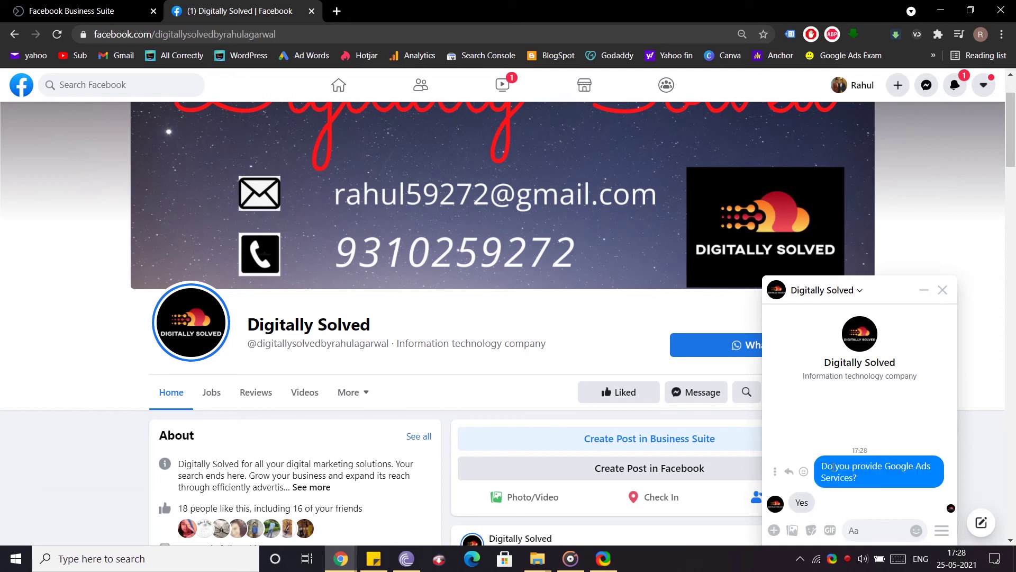